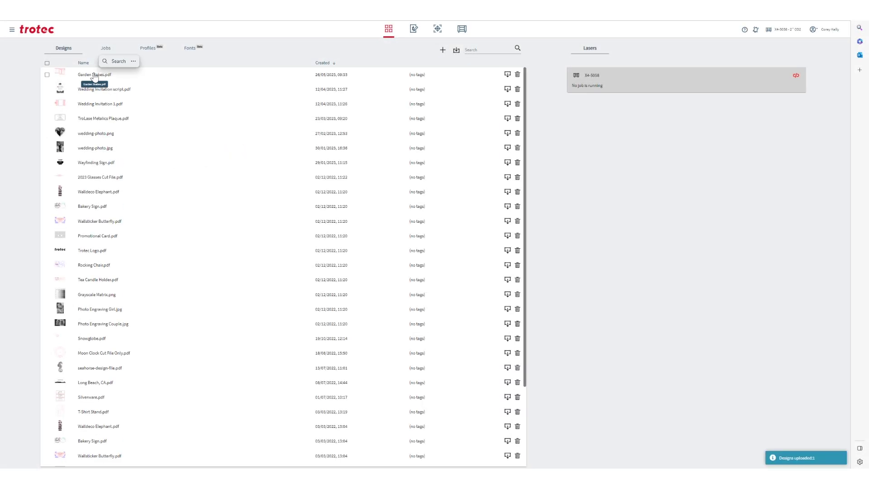
Open the Garden Stakes design from Designs and turn it into a job.
click(94, 75)
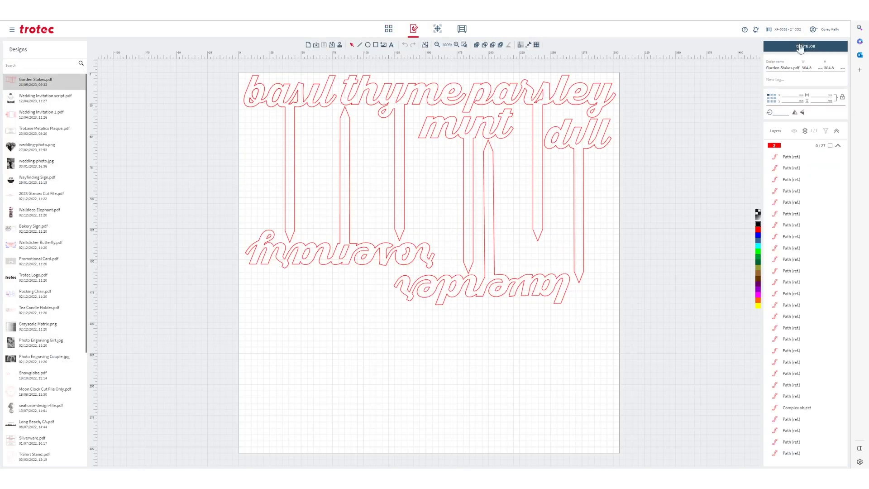
click(801, 47)
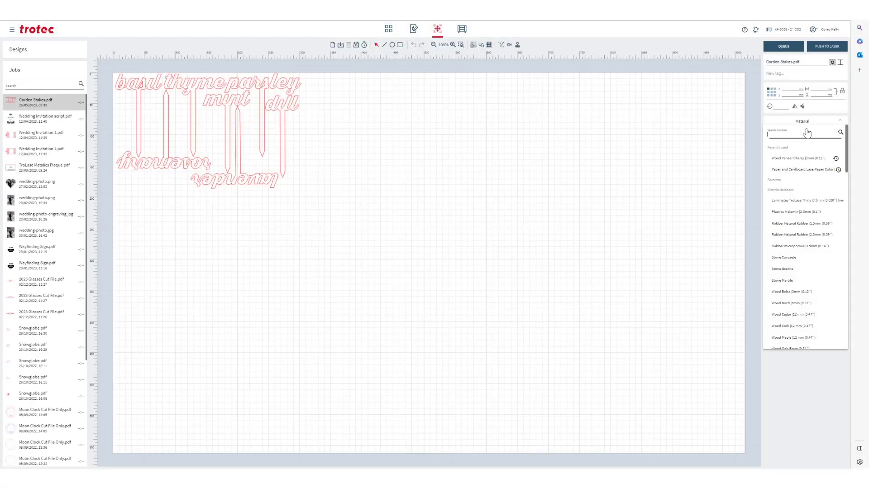